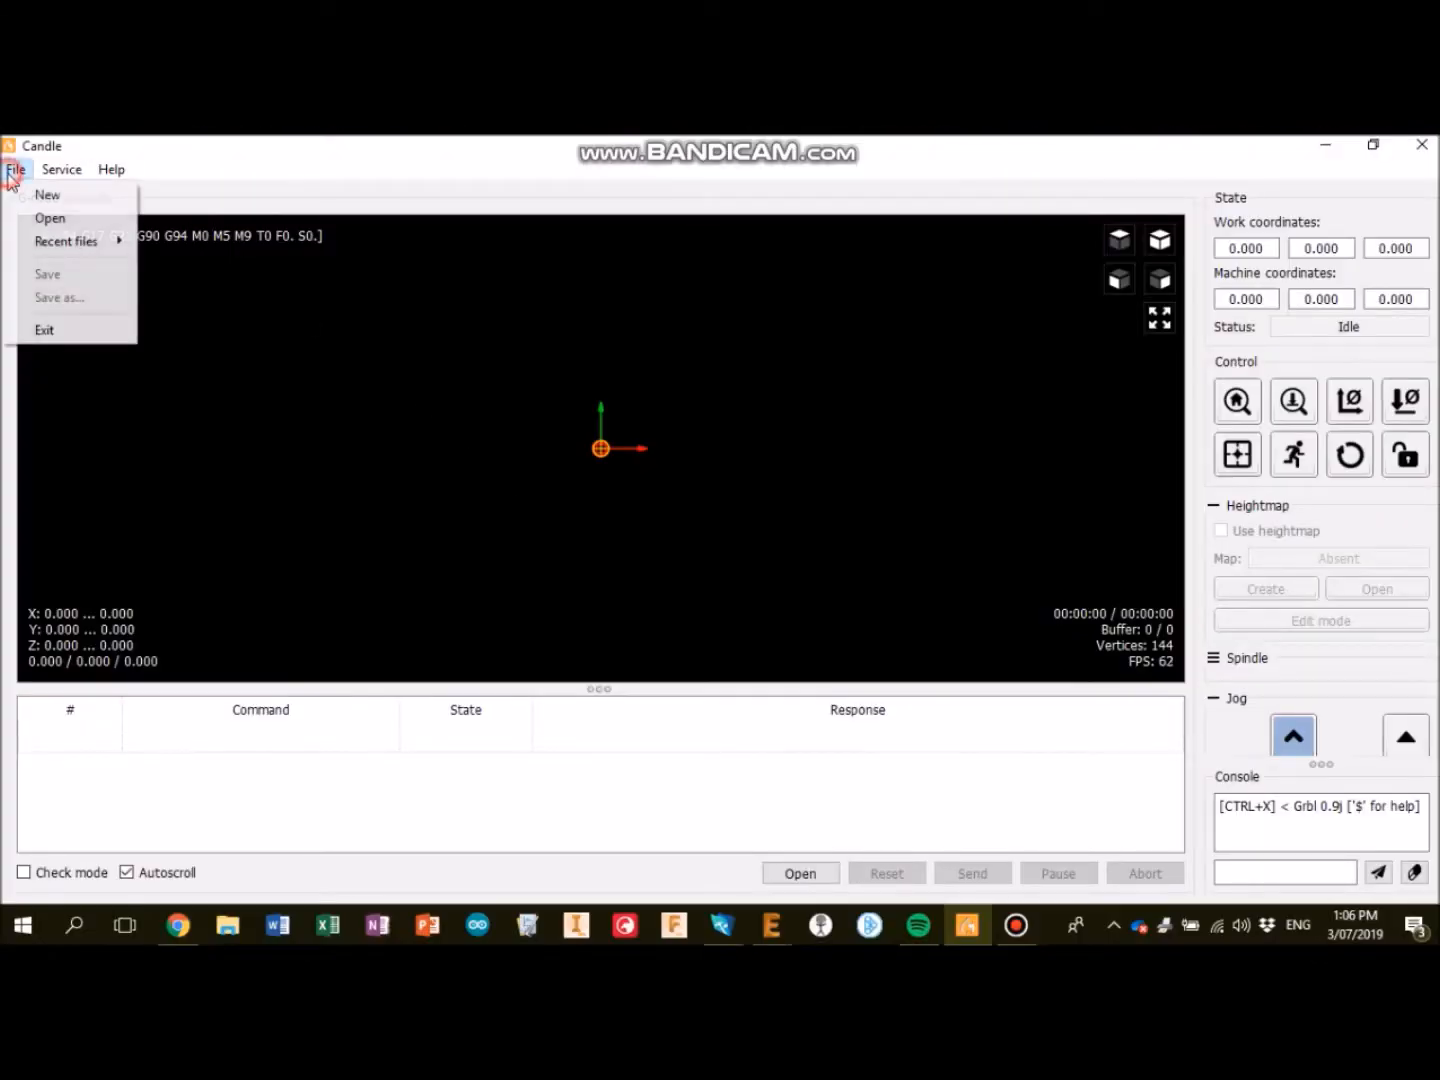
# Load 12AX7_Breakout.bot.etch.tap from the 12AX7_Breakout folder to display the bottom etch toolpath
pyautogui.click(51, 218)
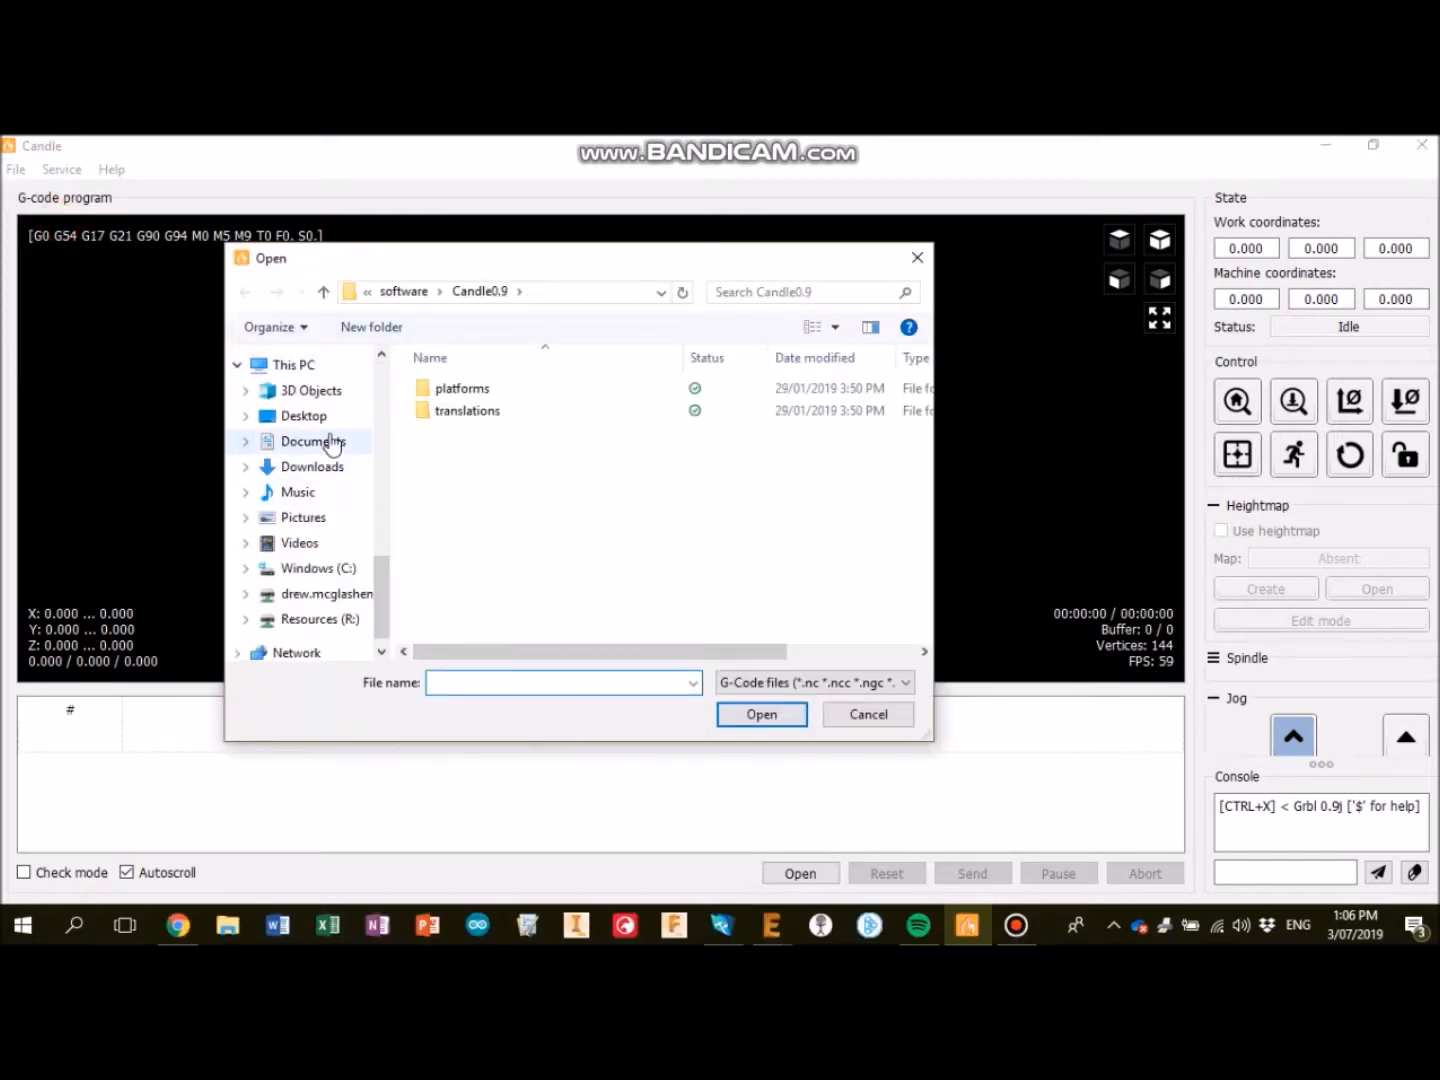
pyautogui.moveTo(380, 602); pyautogui.dragTo(394, 393)
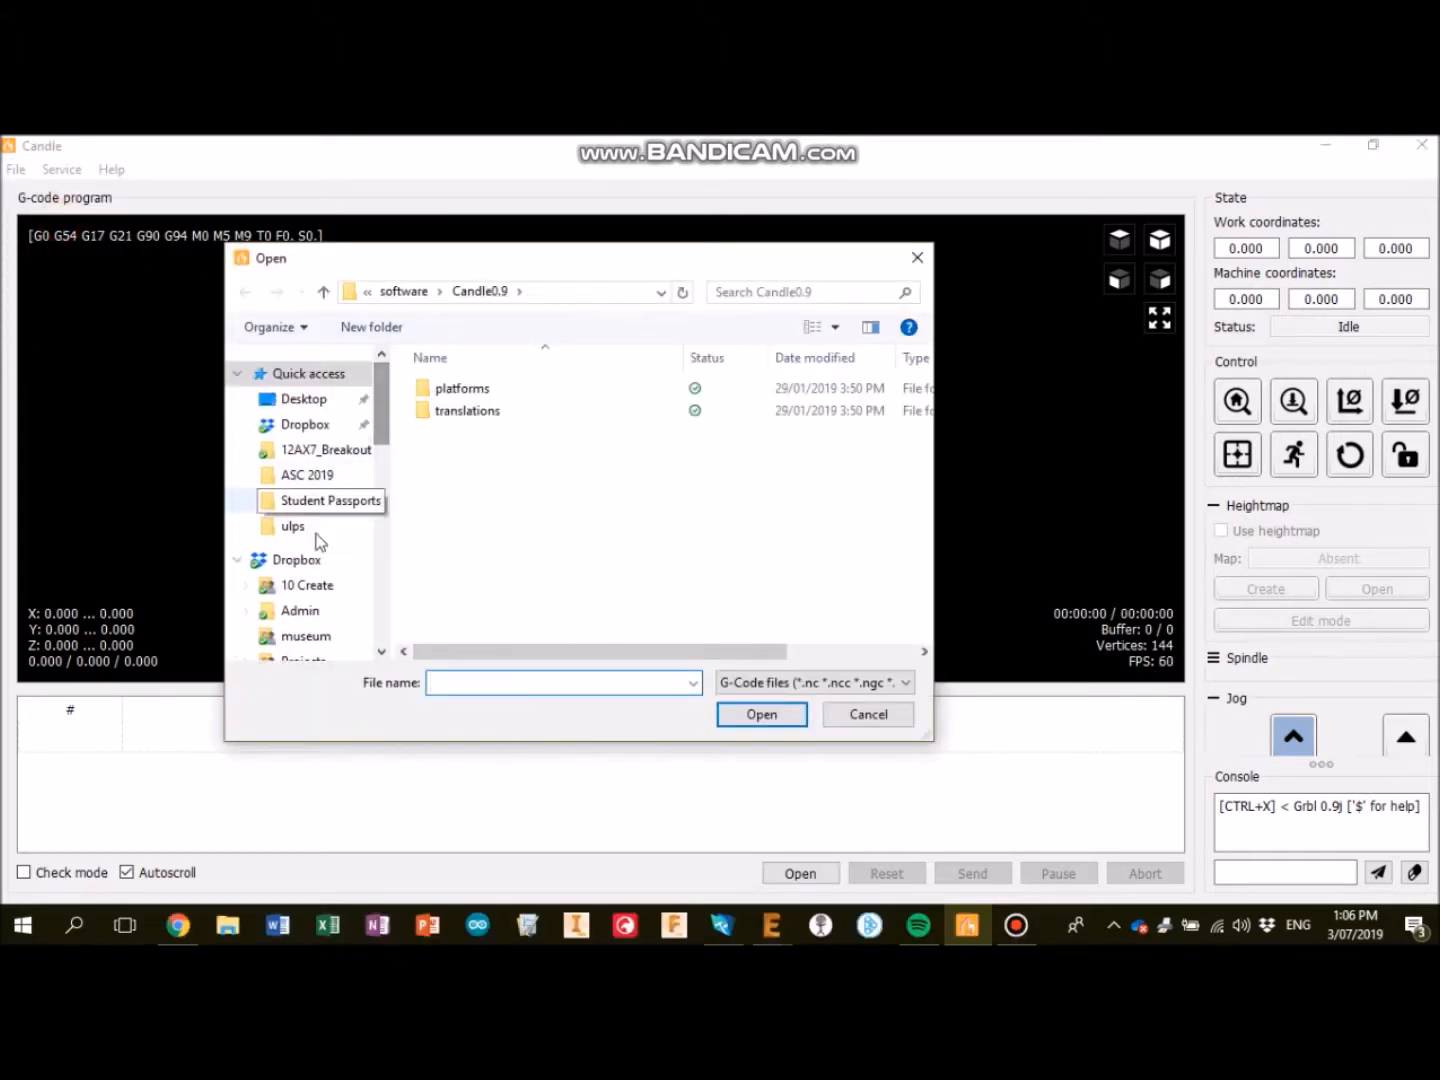
pyautogui.click(310, 456)
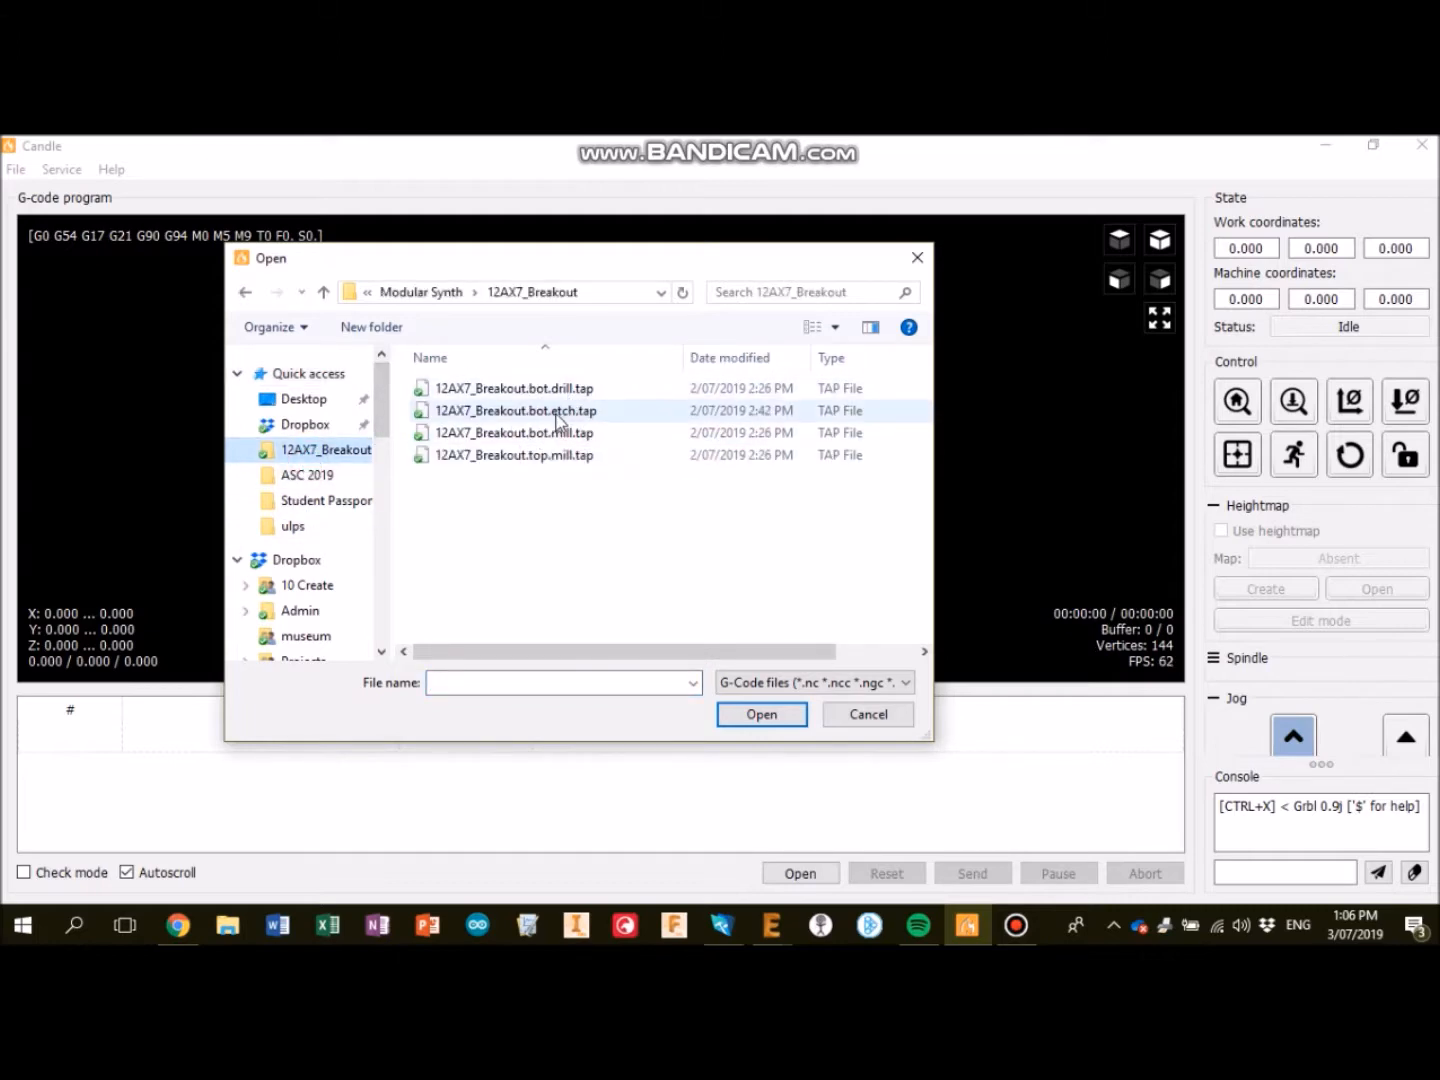
pyautogui.click(559, 414)
pyautogui.click(752, 716)
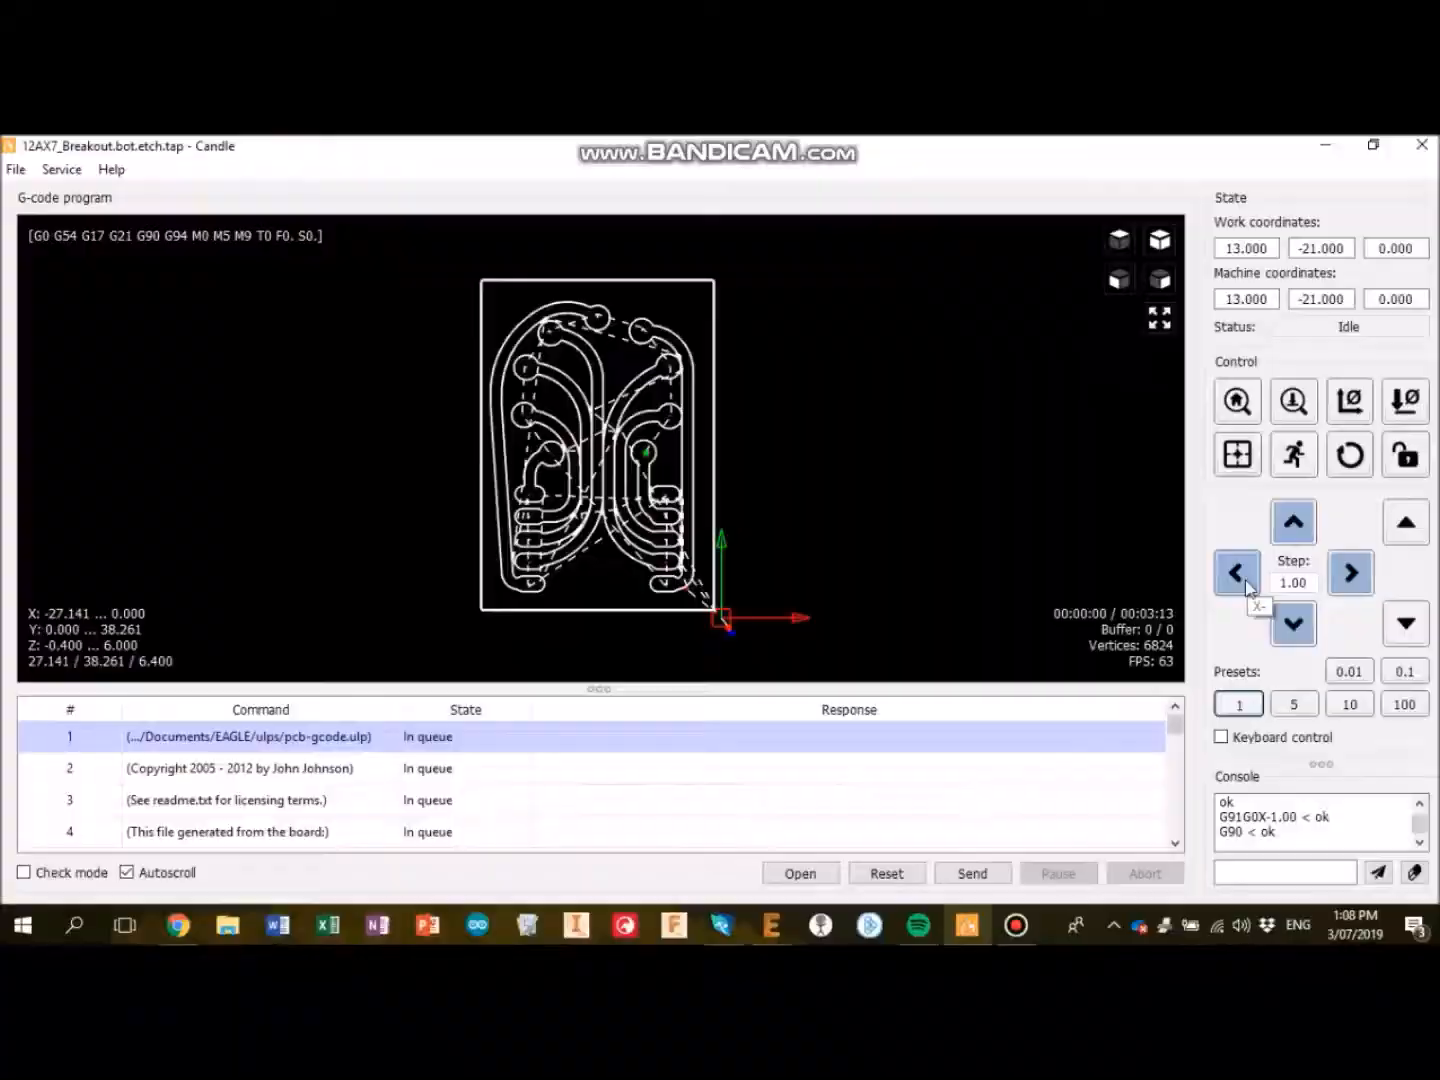
# Zero the work X and Y coordinates at the tool head's current board-corner position
pyautogui.click(1354, 401)
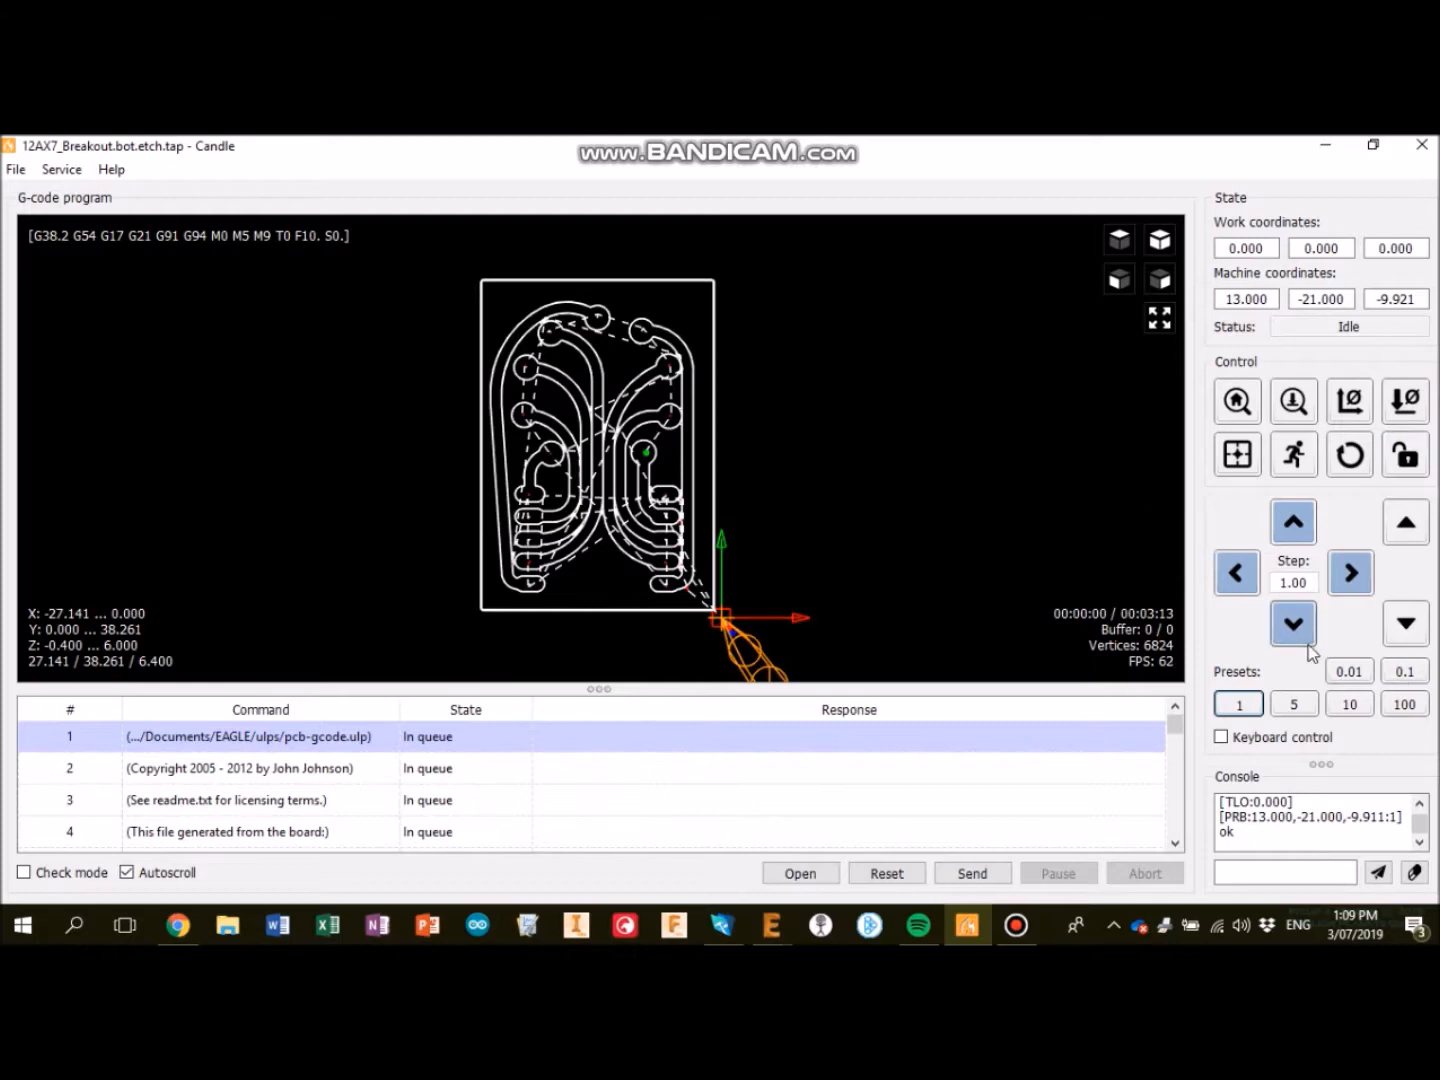
pyautogui.scroll(3, 1311, 651)
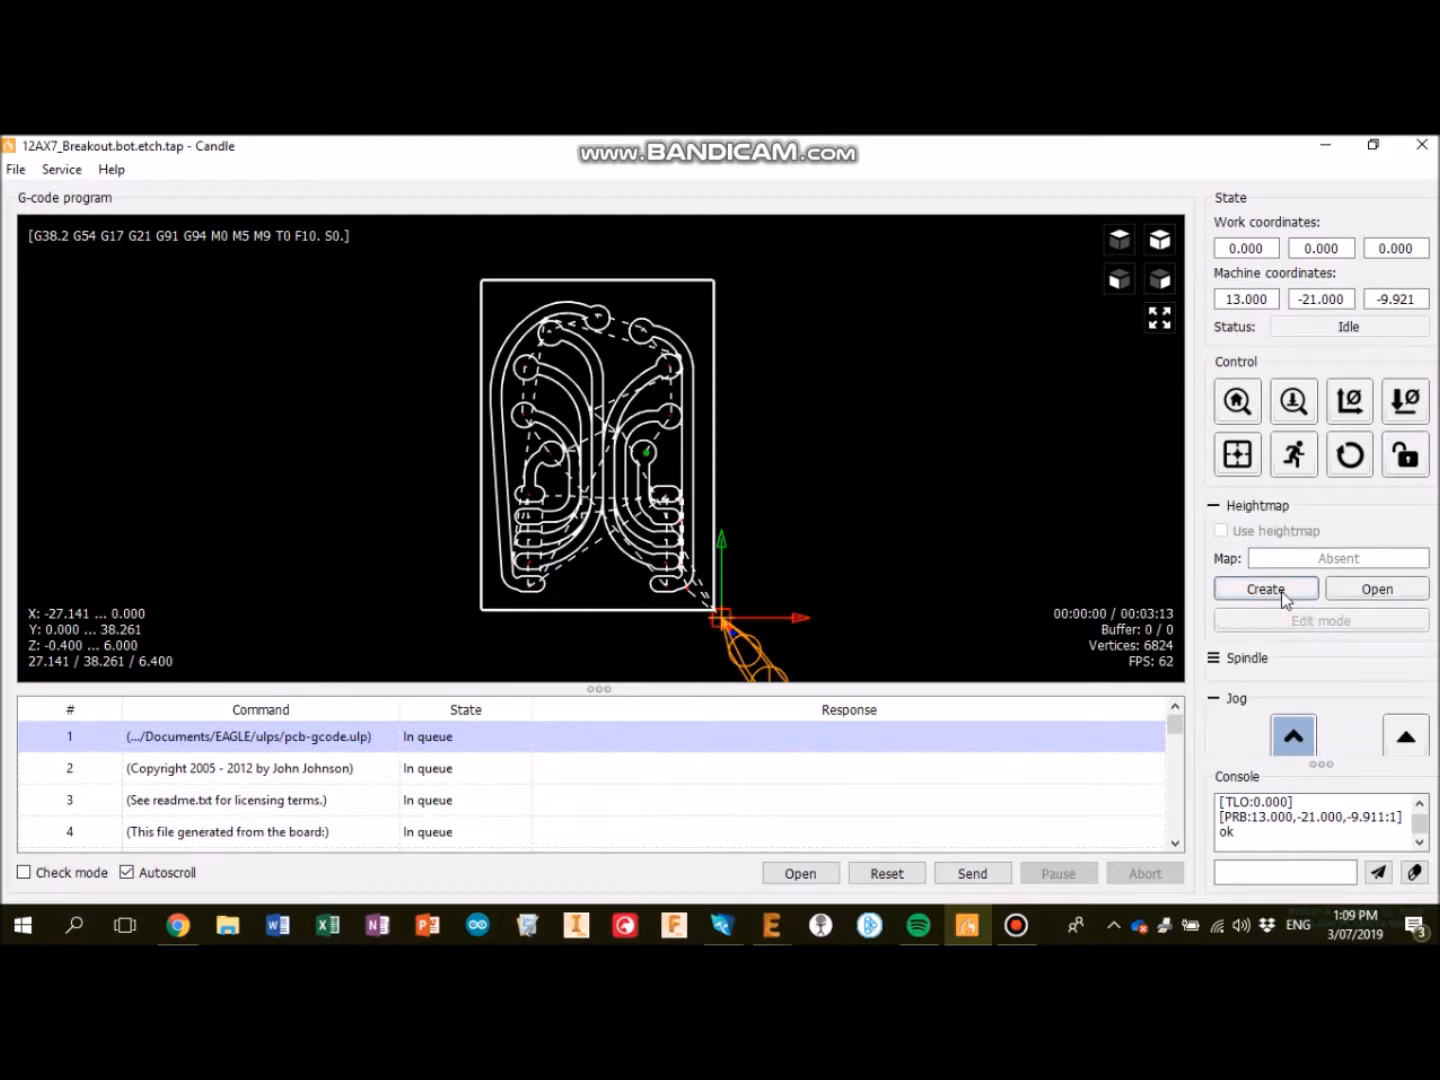
# Create a new heightmap with its probing border auto-fitted to the board outline and the grid confirmed
pyautogui.click(1268, 588)
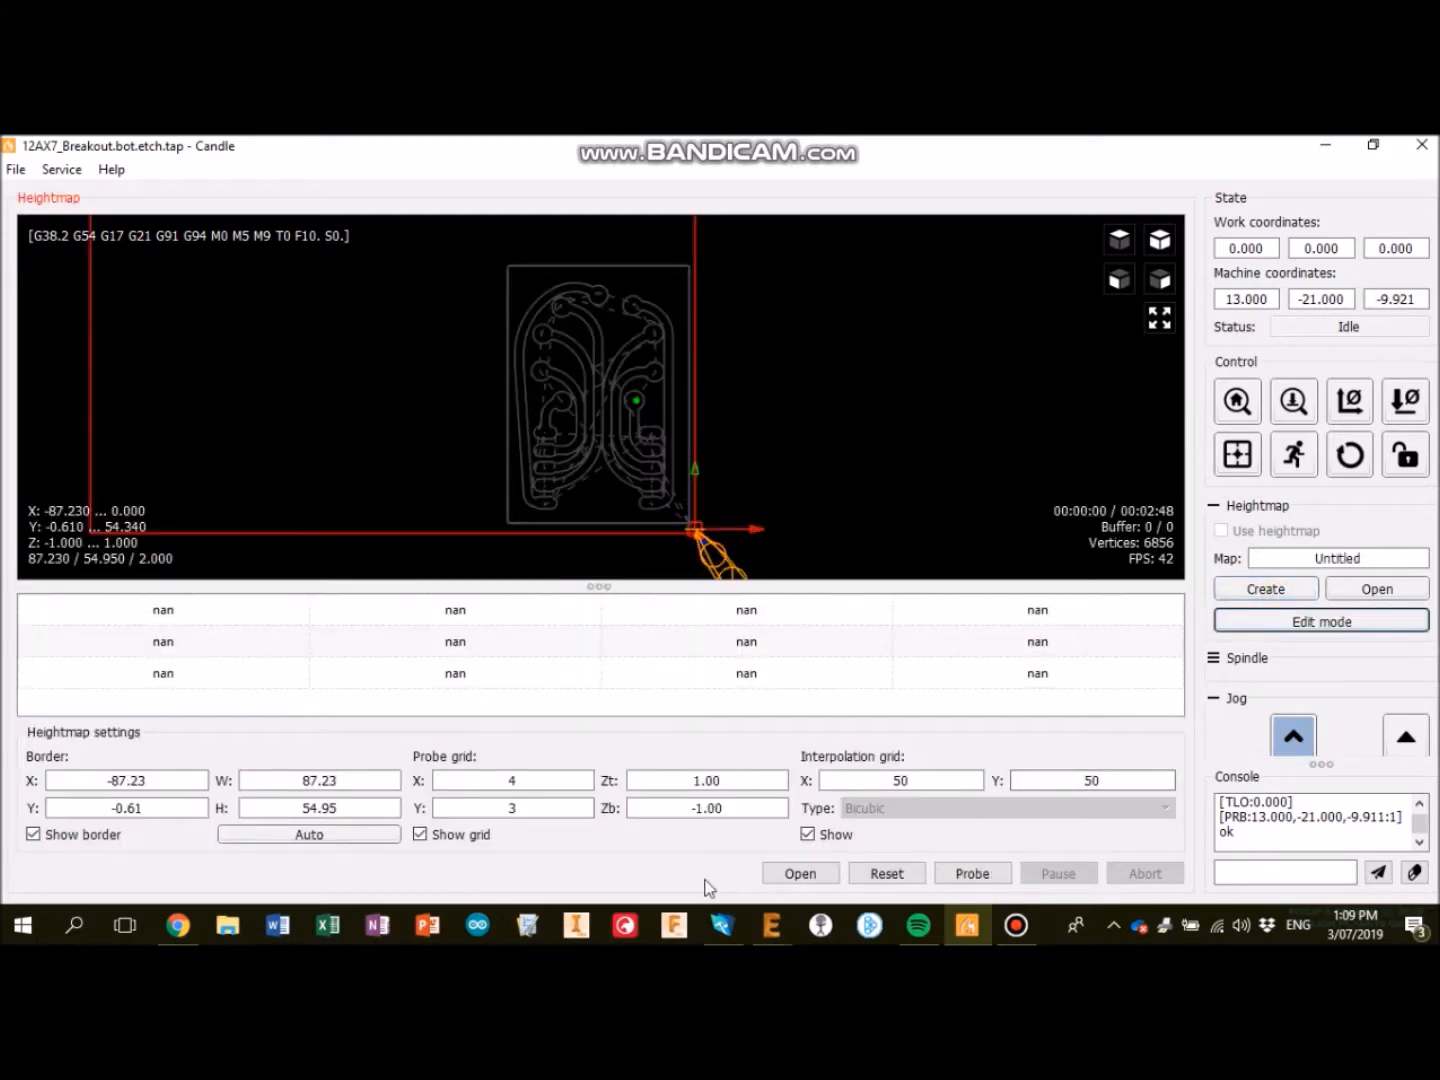
pyautogui.click(265, 839)
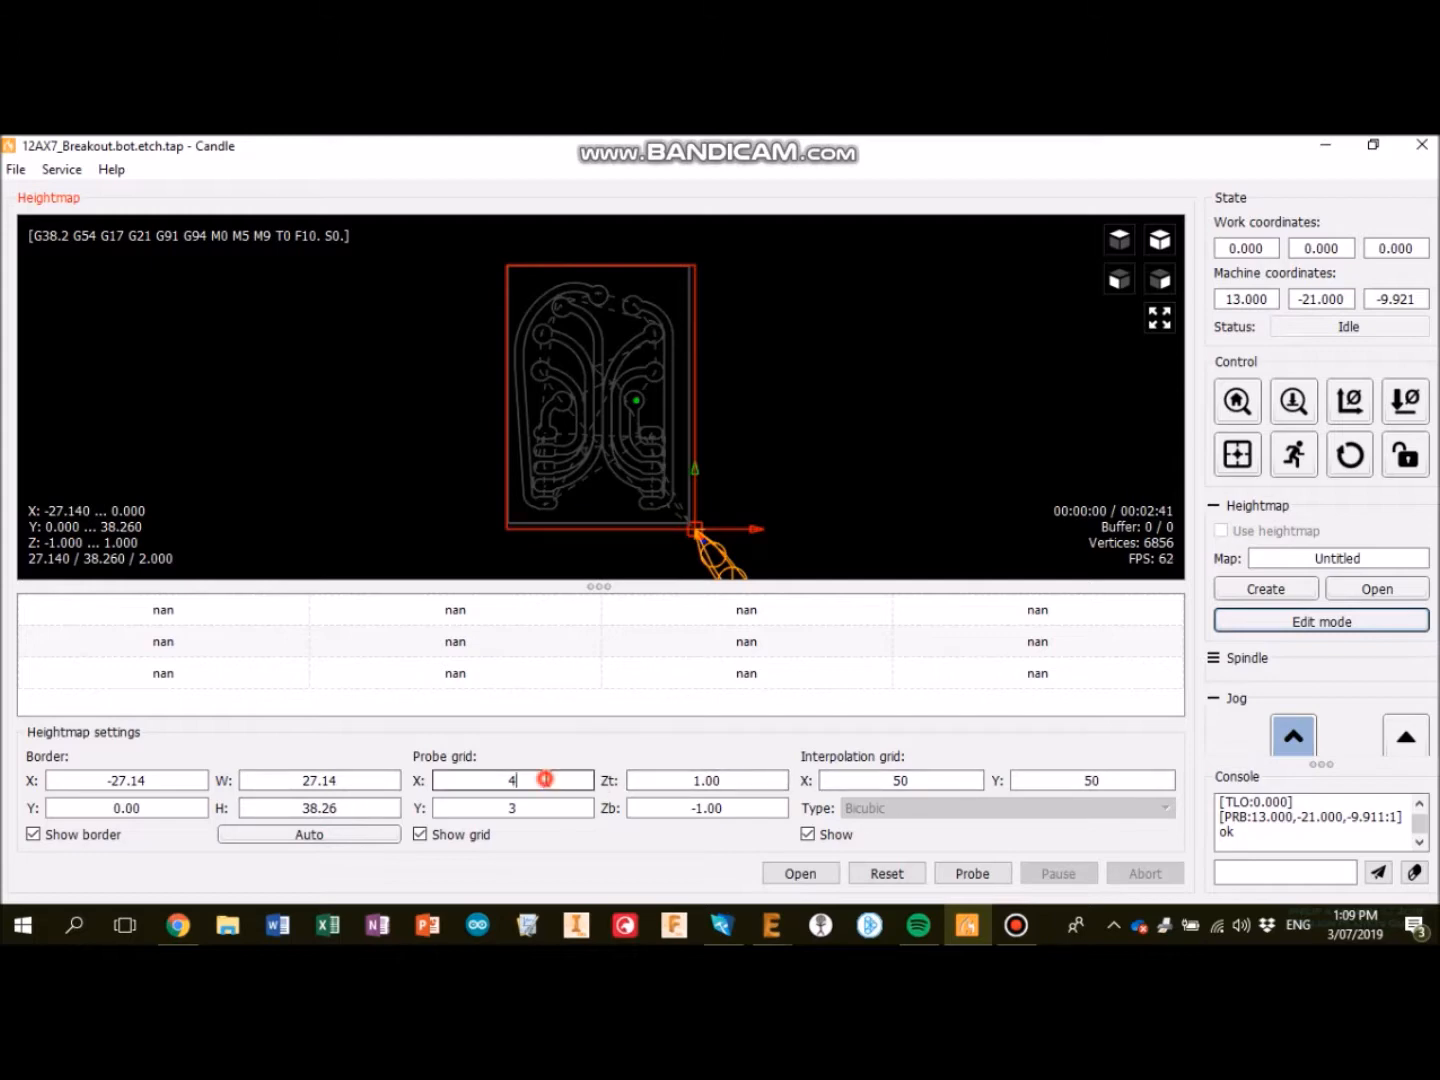
pyautogui.write('2')
pyautogui.press('Tab')
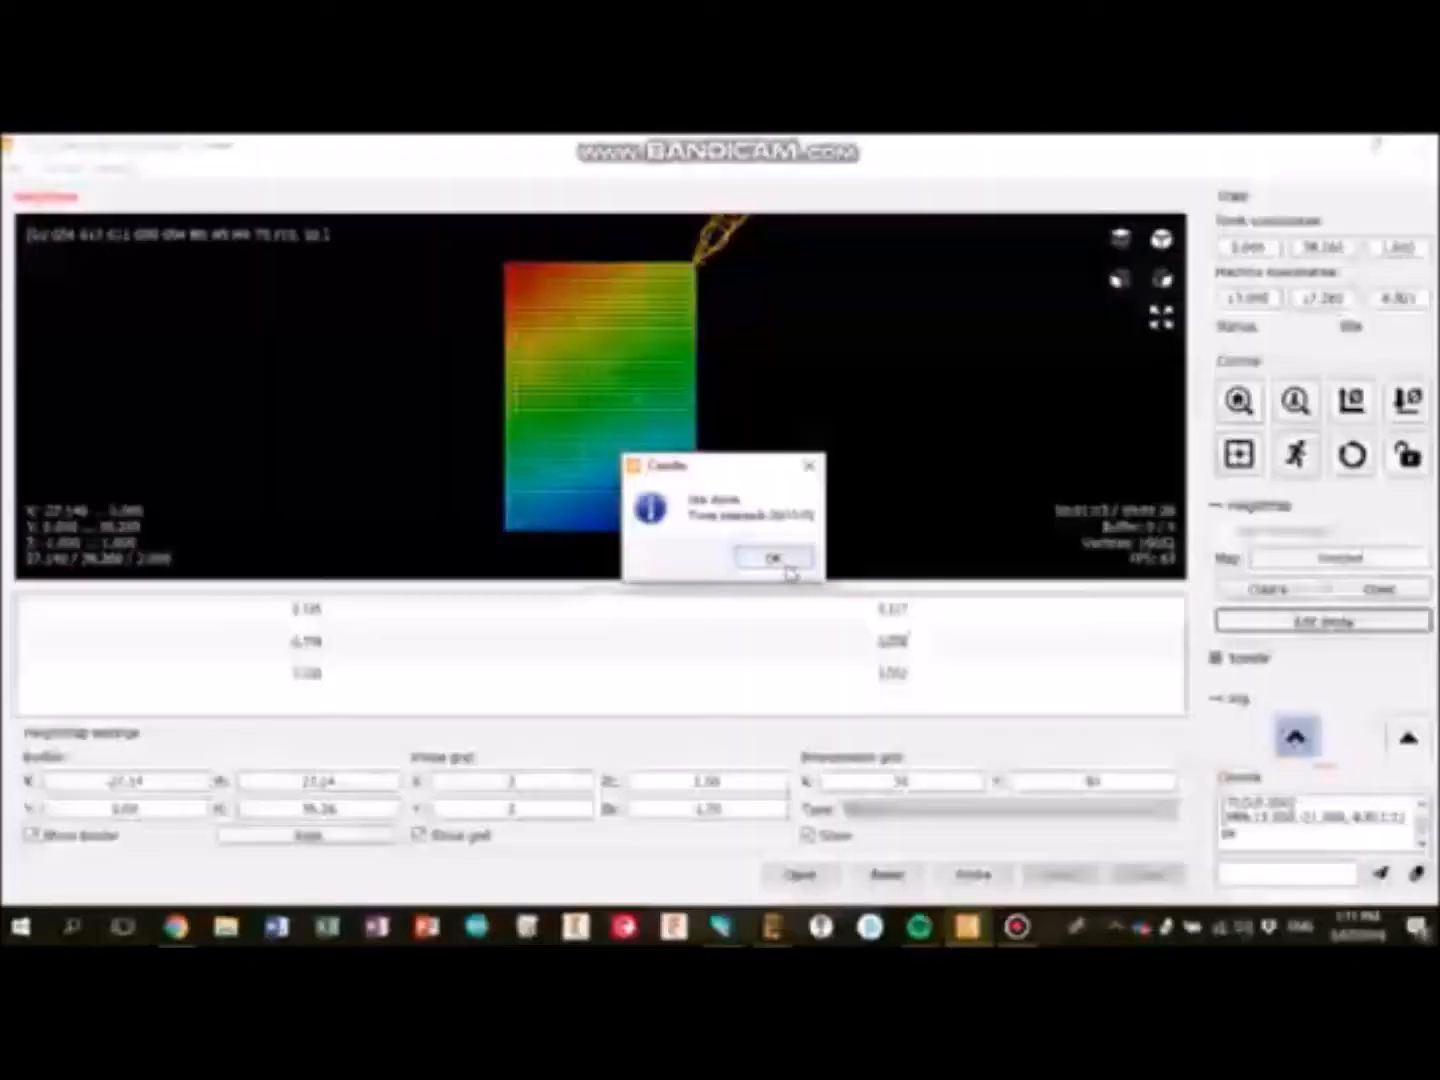
# Dismiss the probe job-done message, leave heightmap editing, view the toolpath isometrically and enable Use heightmap
pyautogui.click(774, 560)
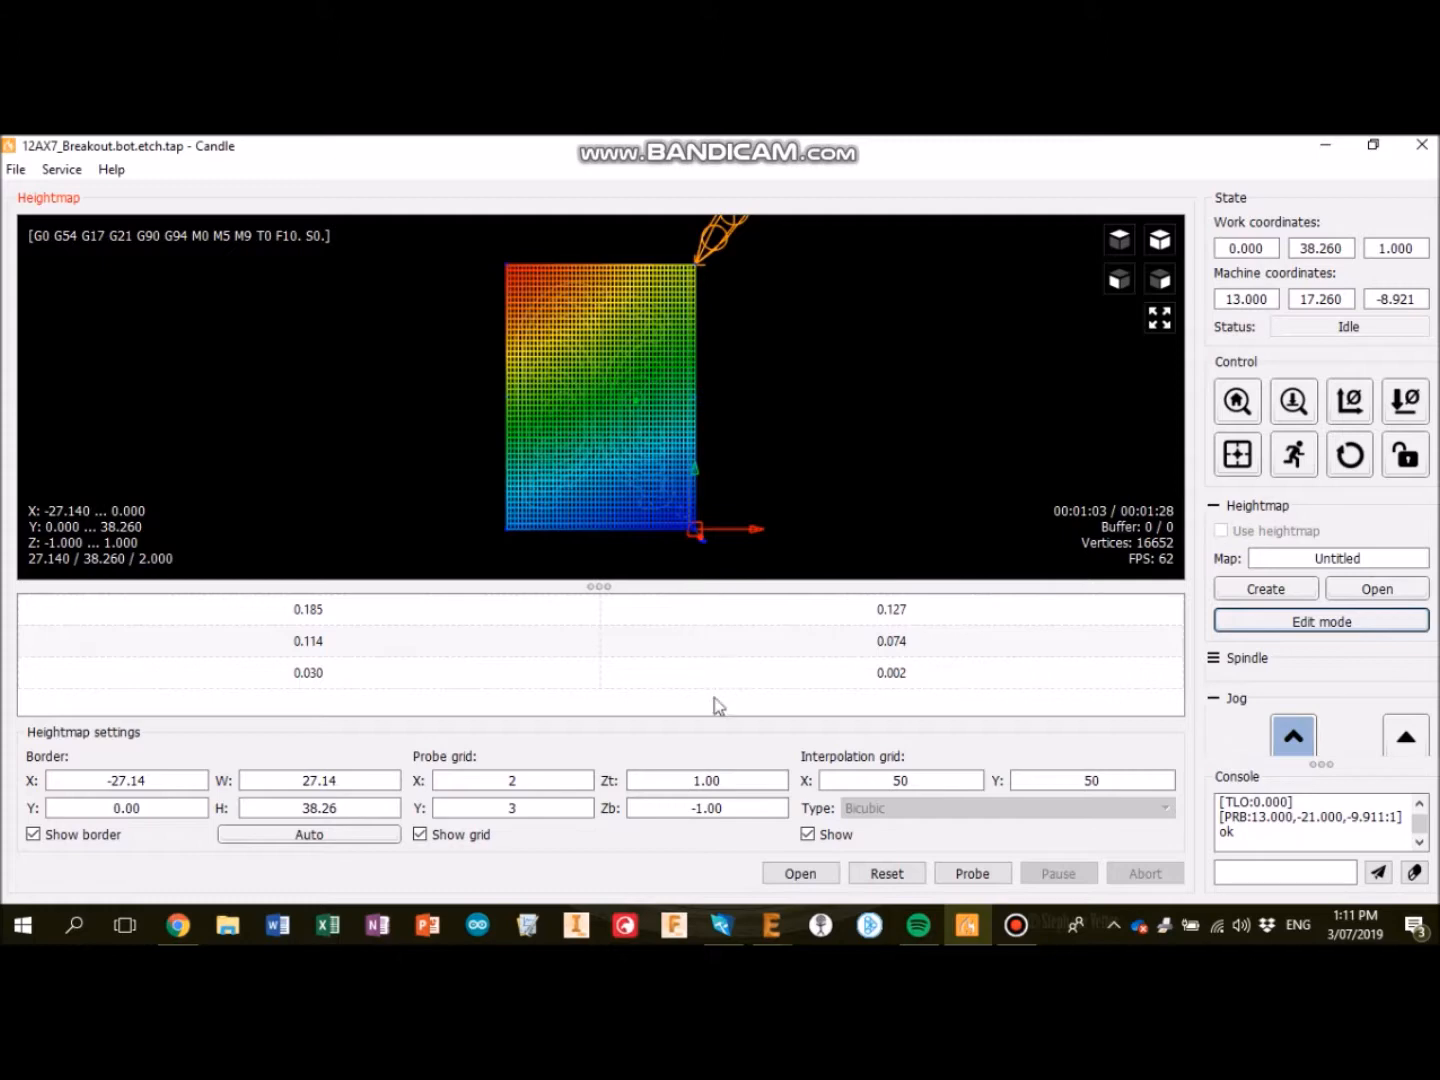
pyautogui.click(1279, 622)
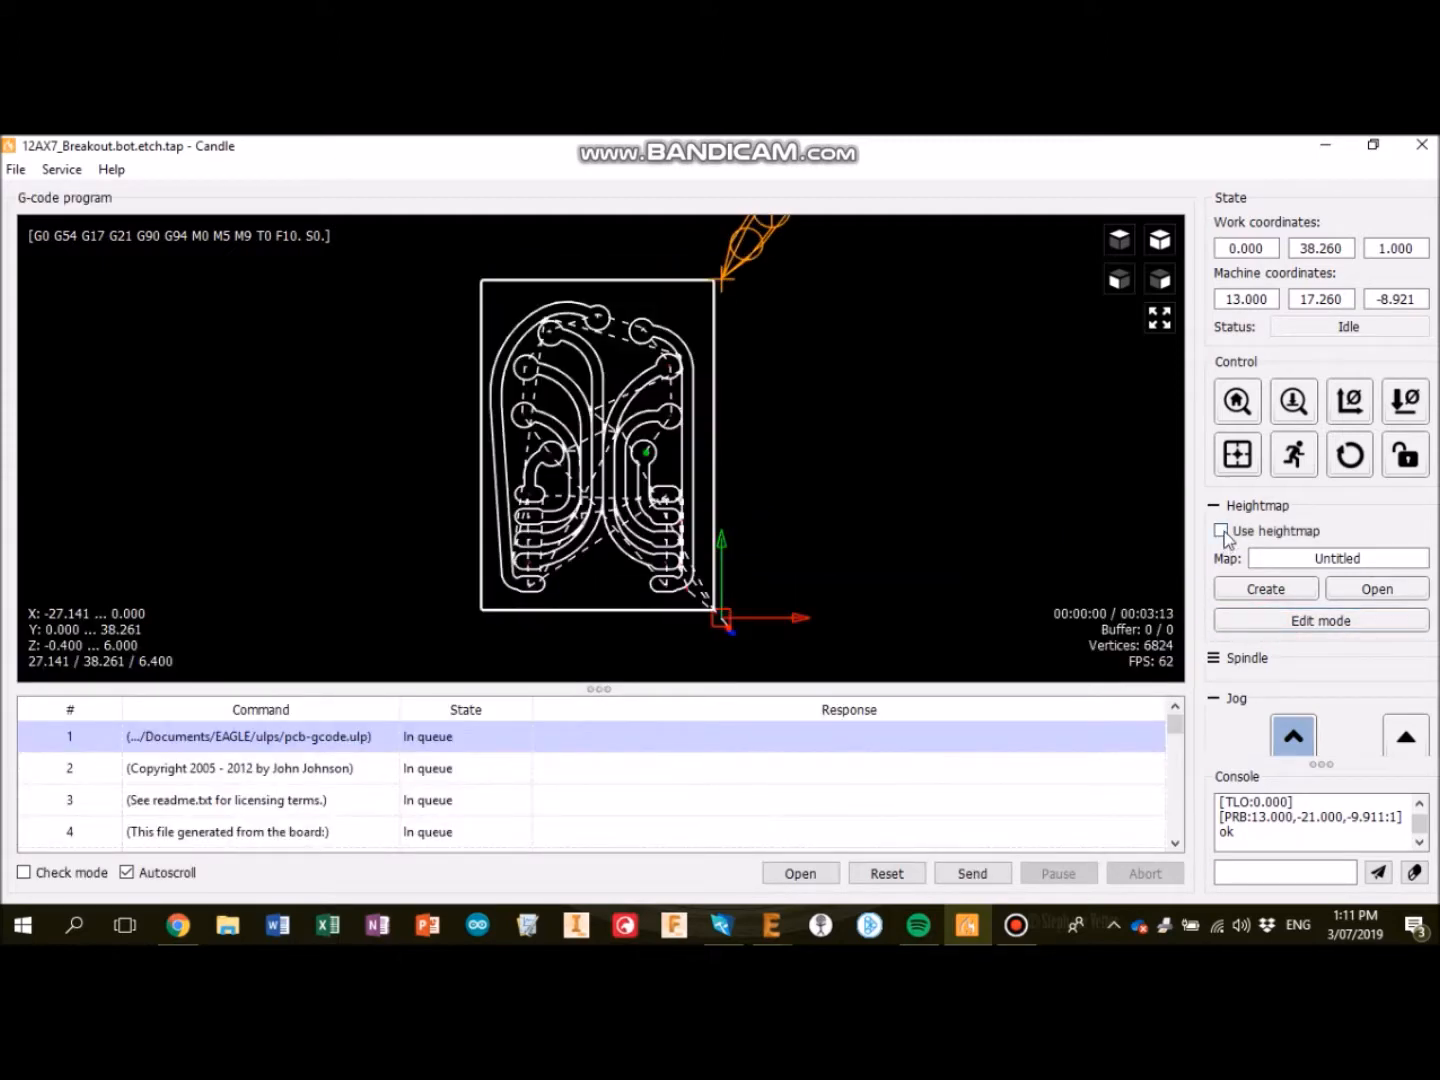
pyautogui.click(1161, 240)
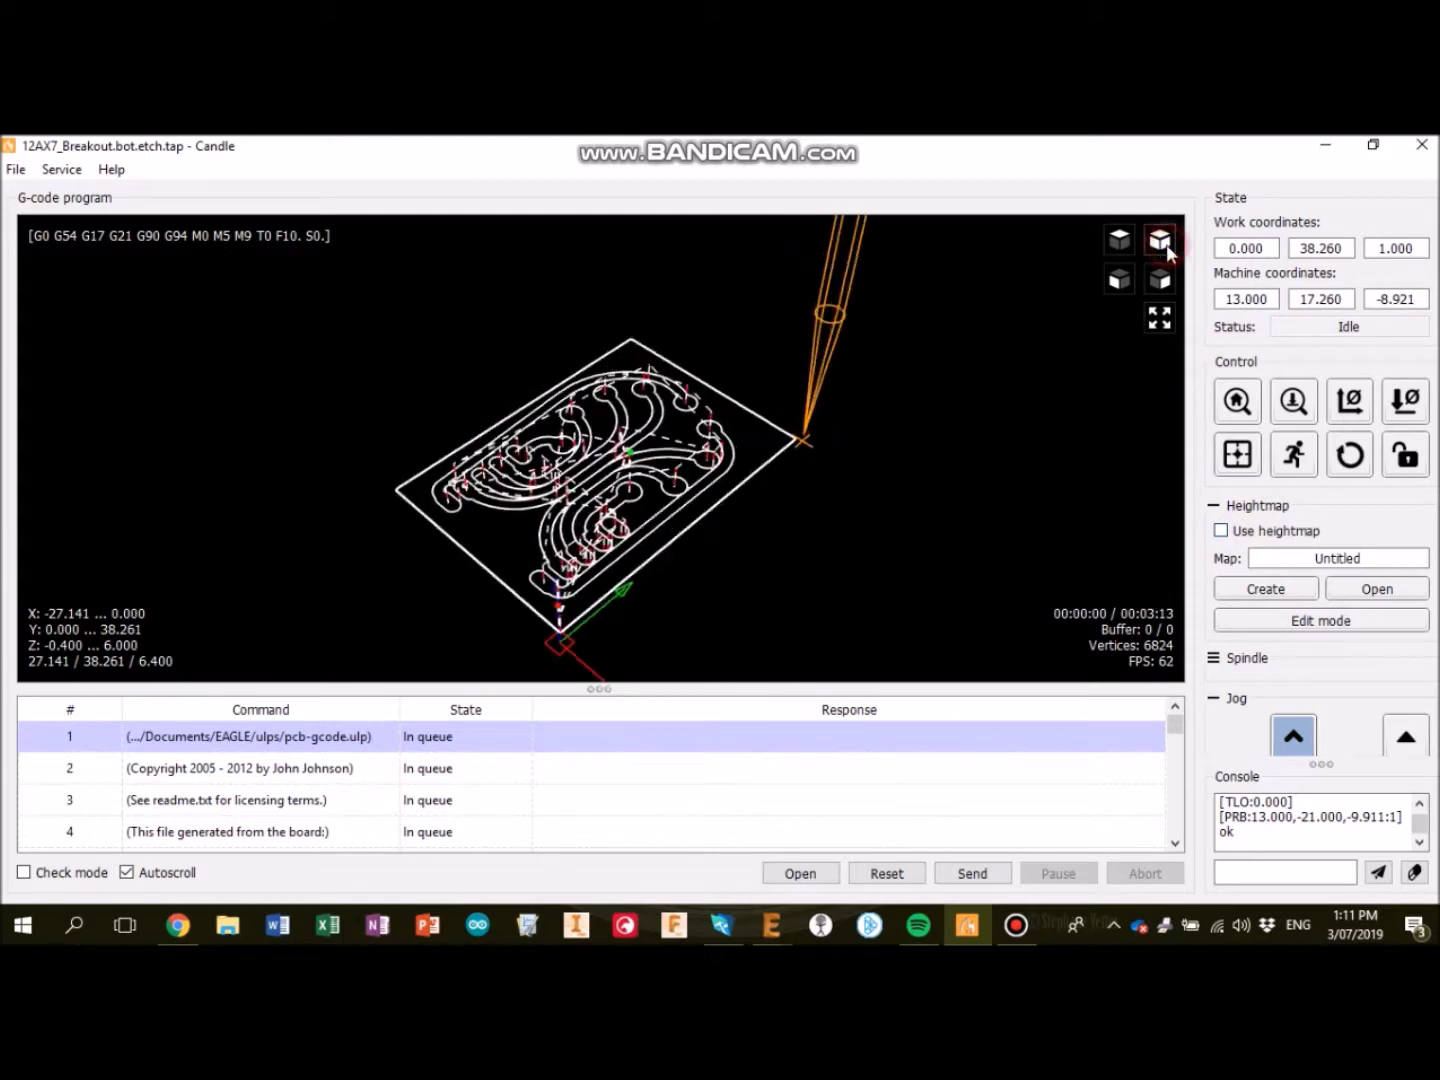
pyautogui.click(1222, 531)
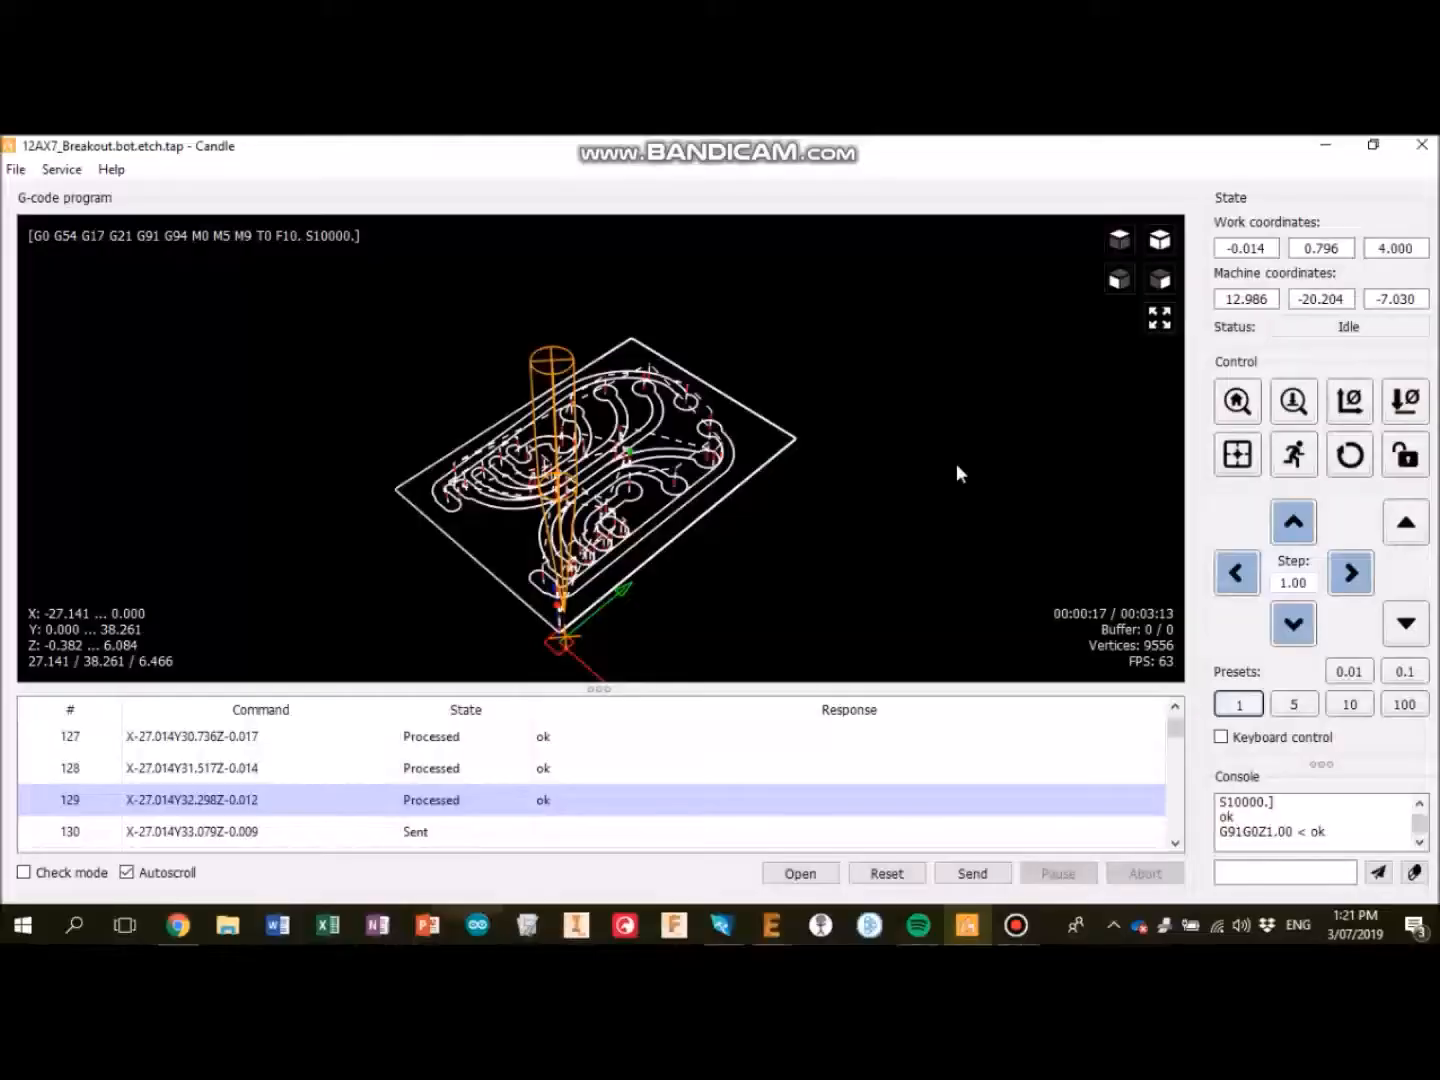
# Send the heightmap-corrected etch G-code program to the CNC machine
pyautogui.click(974, 873)
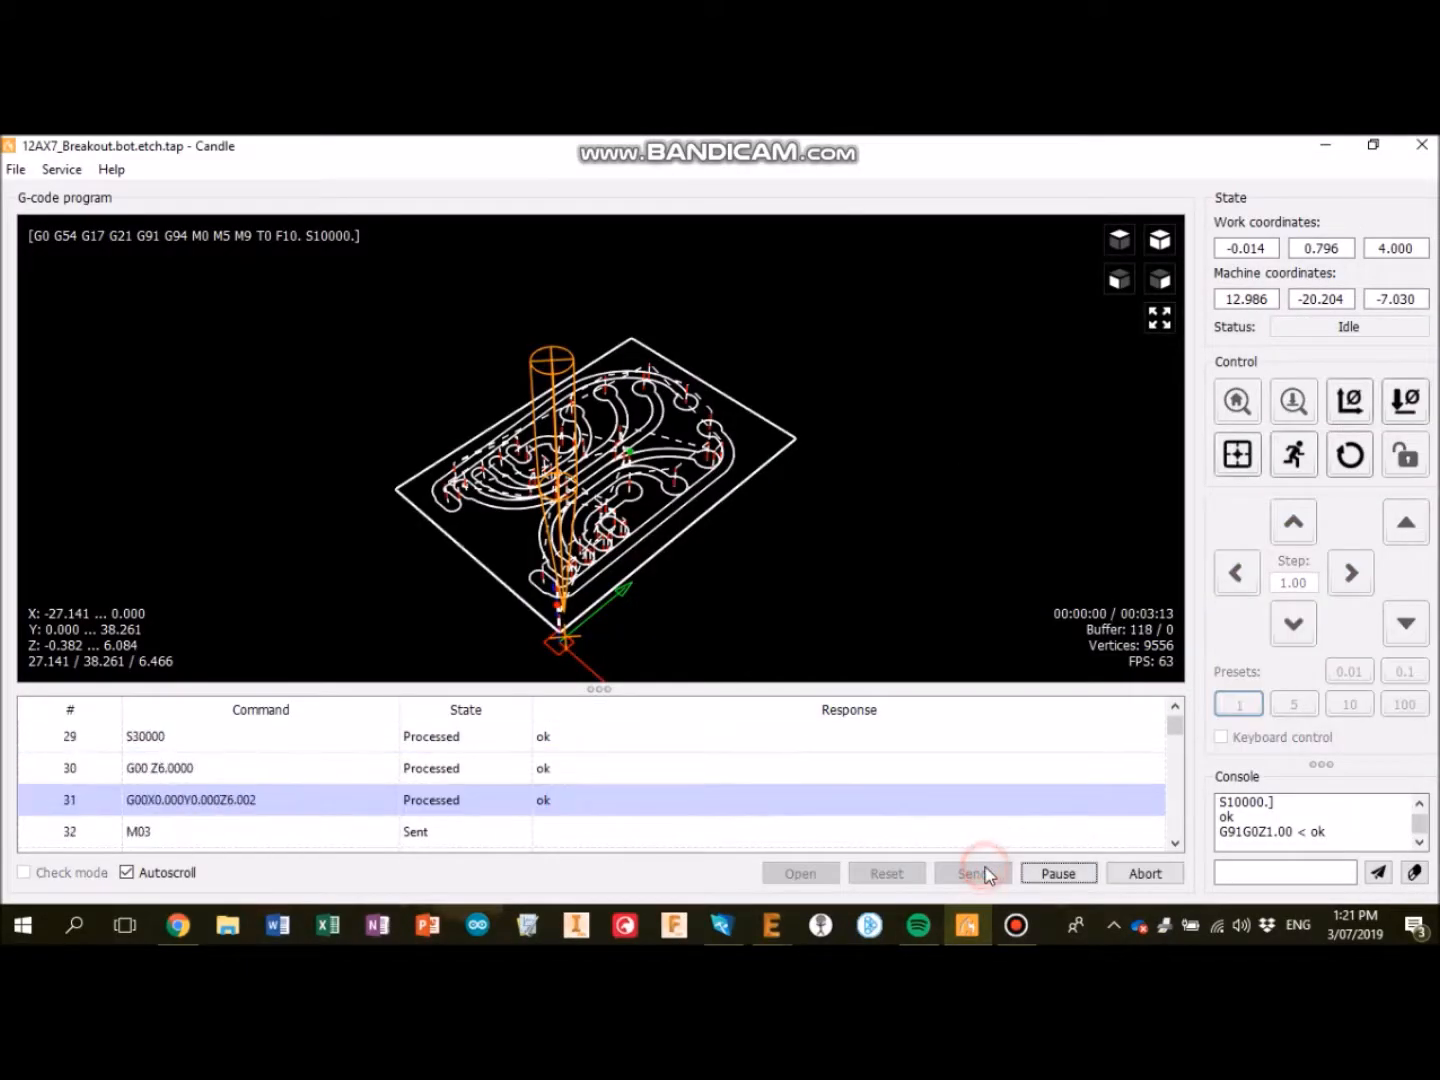